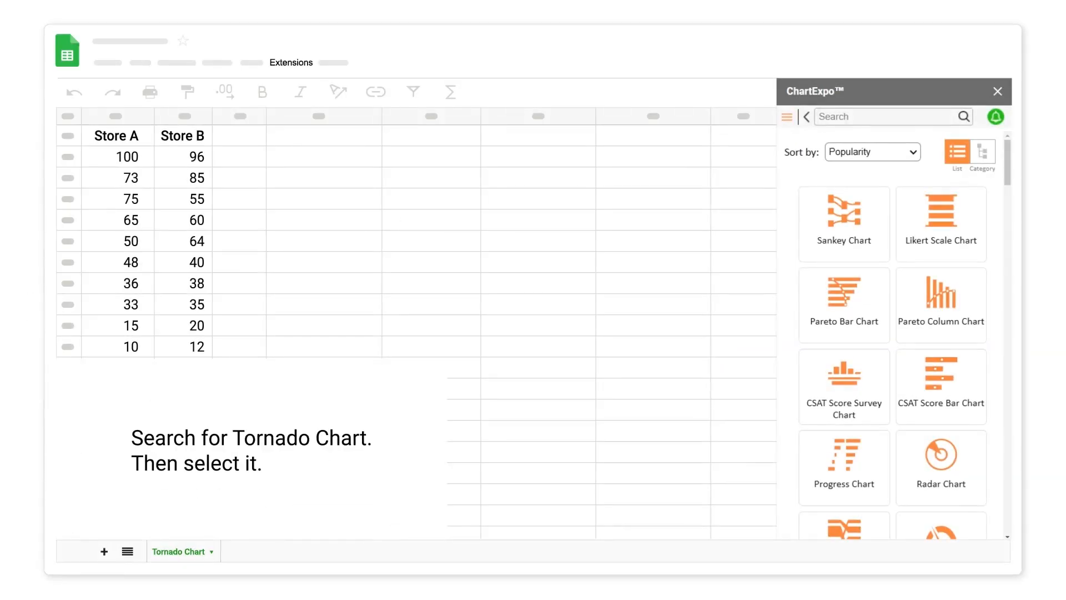
# Search the chart library for "tor", choose Tornado Chart, and use the Tornado Chart sheet as its data source.
pyautogui.click(832, 116)
pyautogui.write('tor')
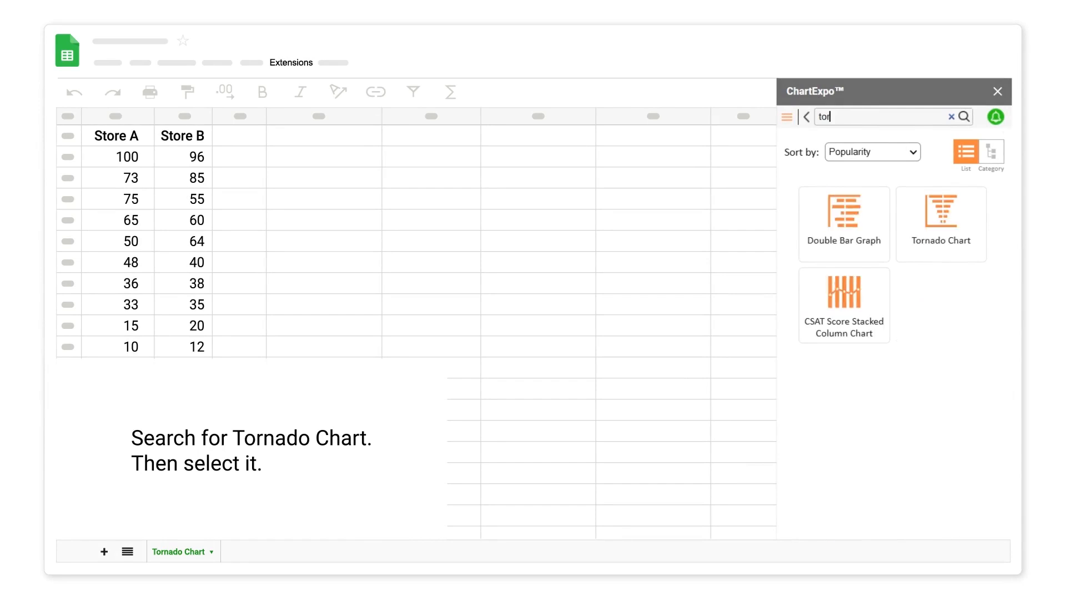
pyautogui.click(940, 222)
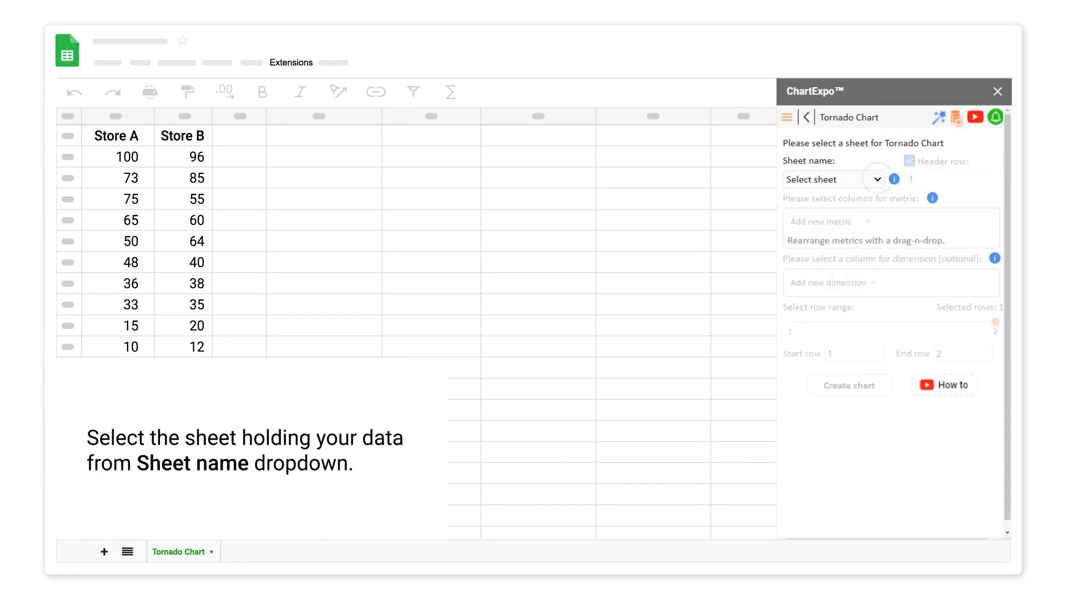
pyautogui.click(877, 179)
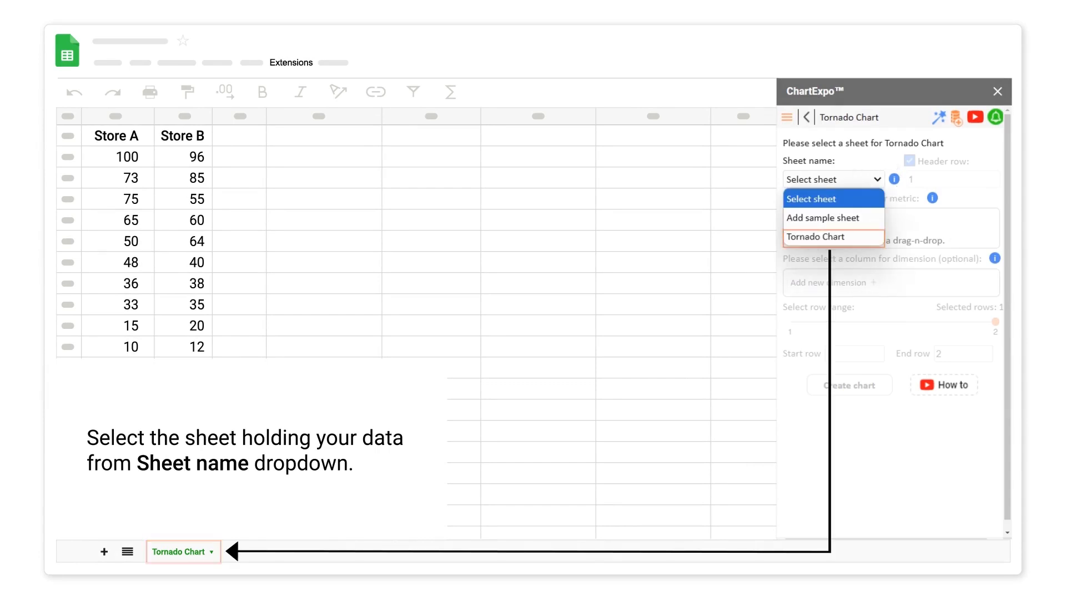
pyautogui.click(811, 238)
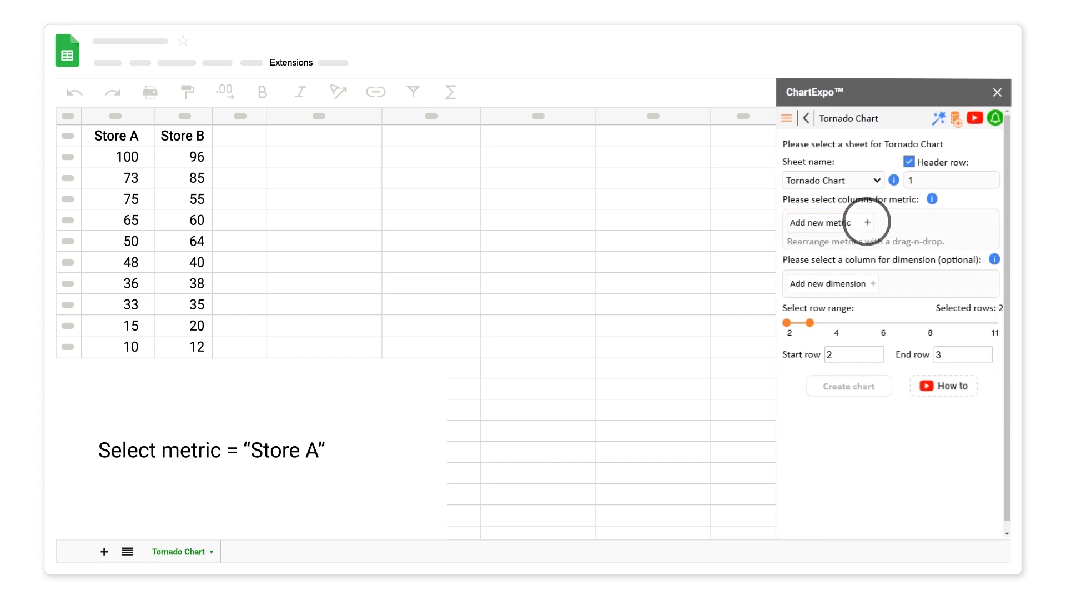
# Add the Store A and Store B columns as the tornado chart's metrics.
pyautogui.click(867, 221)
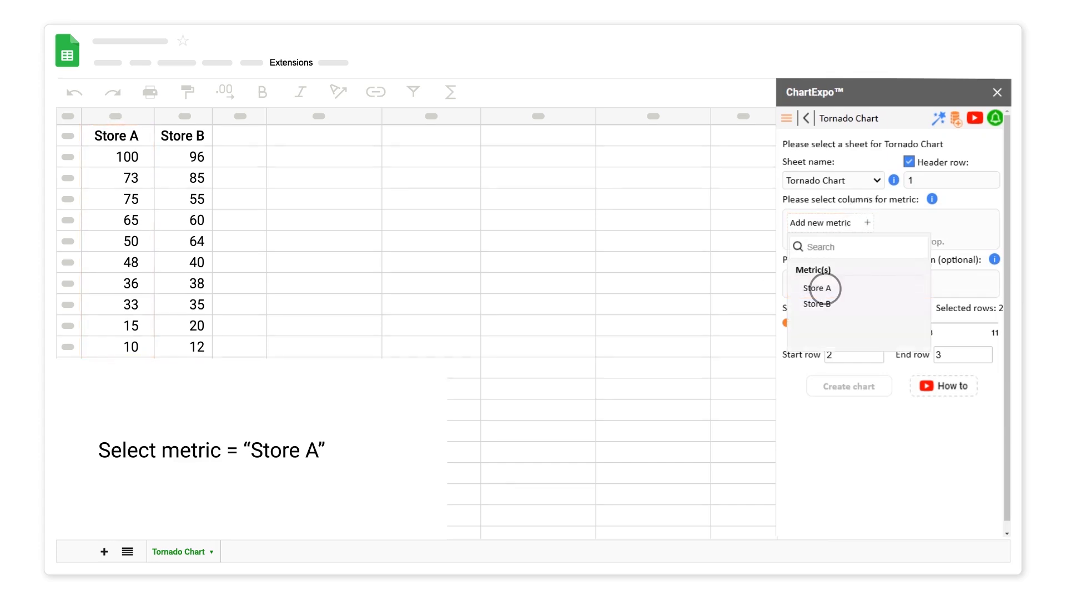
pyautogui.click(817, 287)
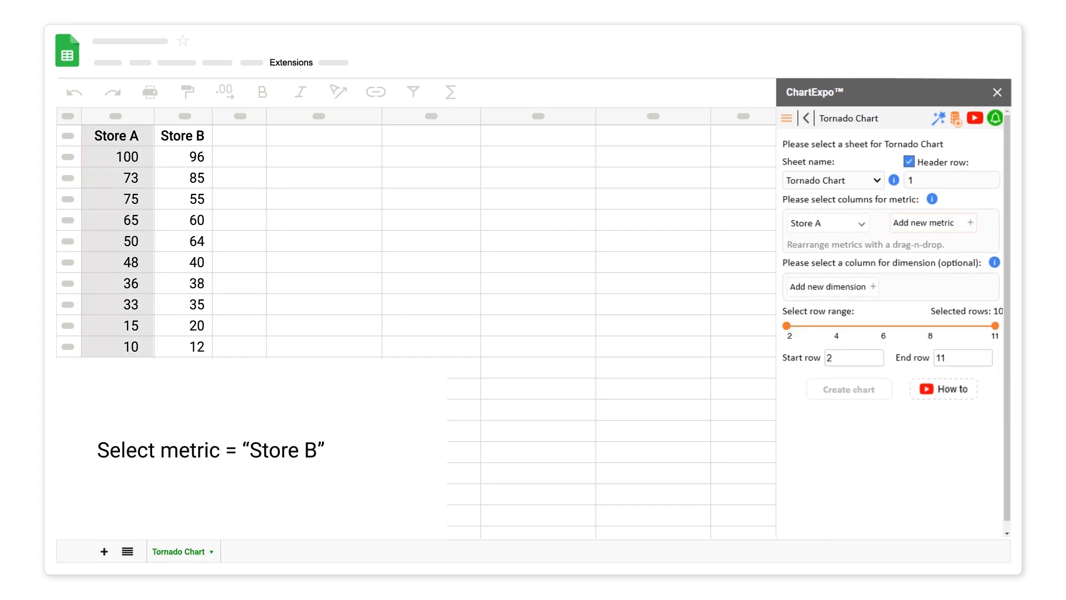
pyautogui.click(971, 222)
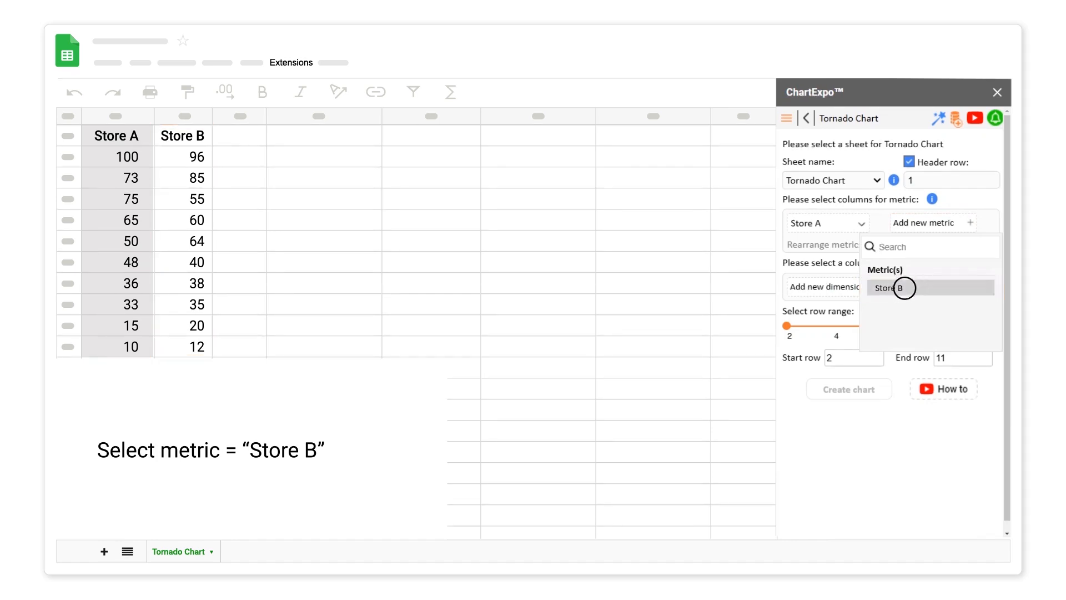
pyautogui.click(904, 287)
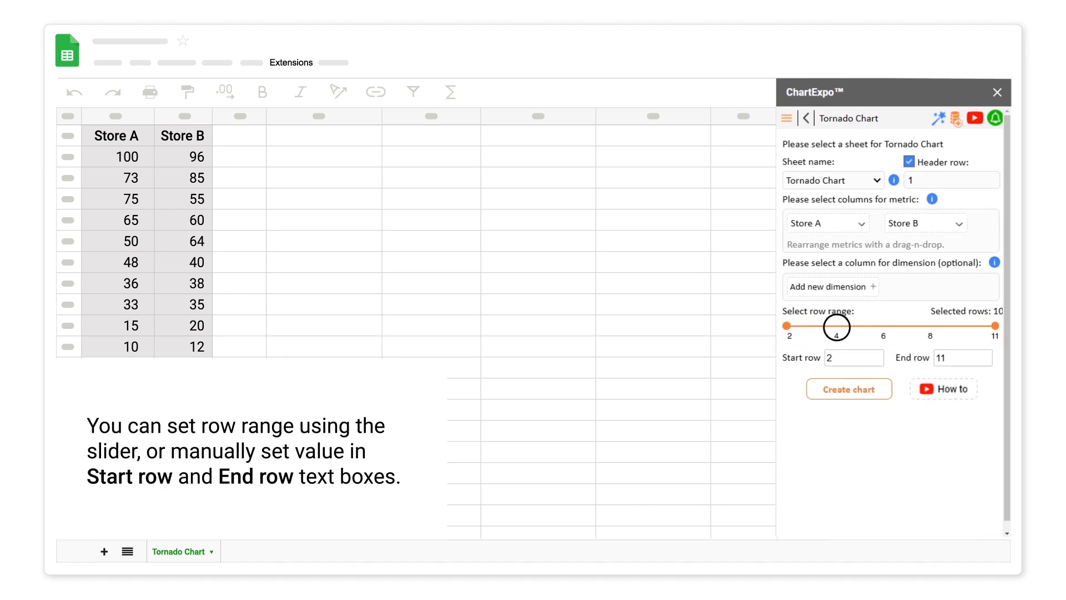
# Set the row range to all data rows, 2 to 11, and create the chart from the two metrics.
pyautogui.click(833, 326)
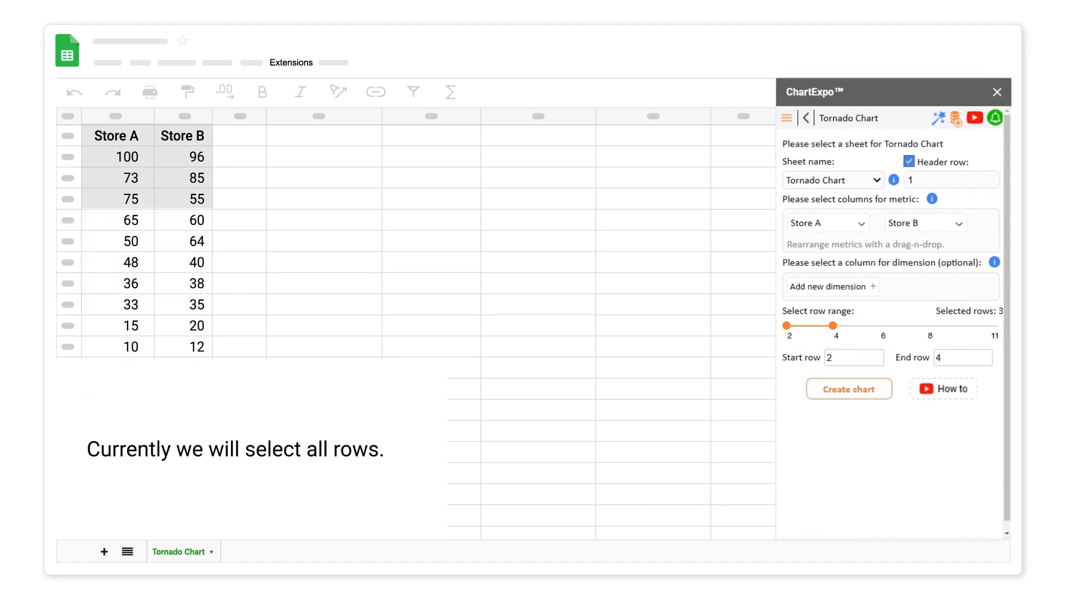
pyautogui.click(995, 326)
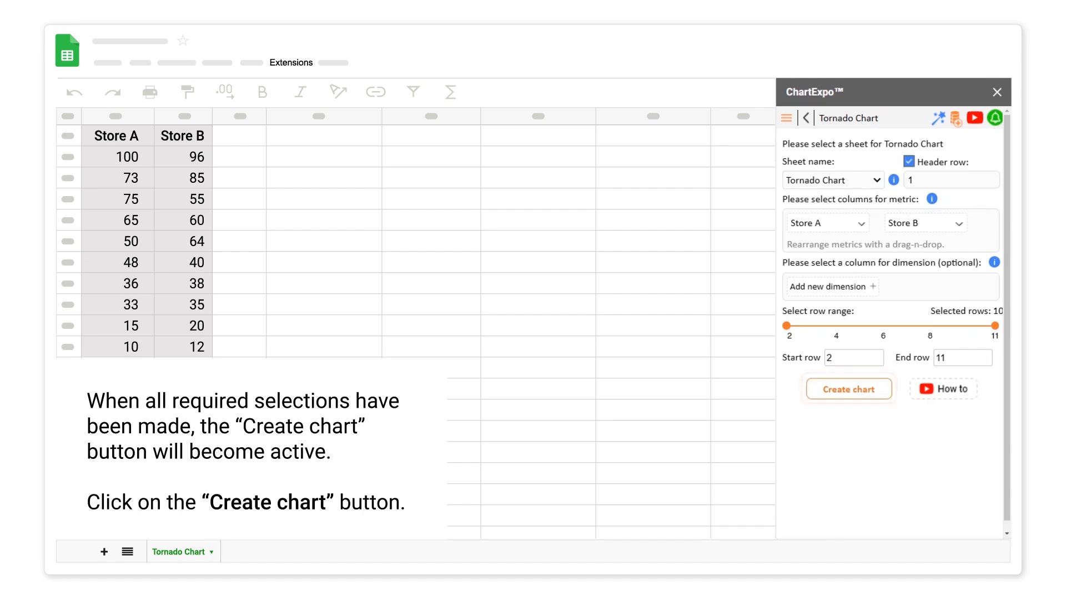
pyautogui.click(850, 388)
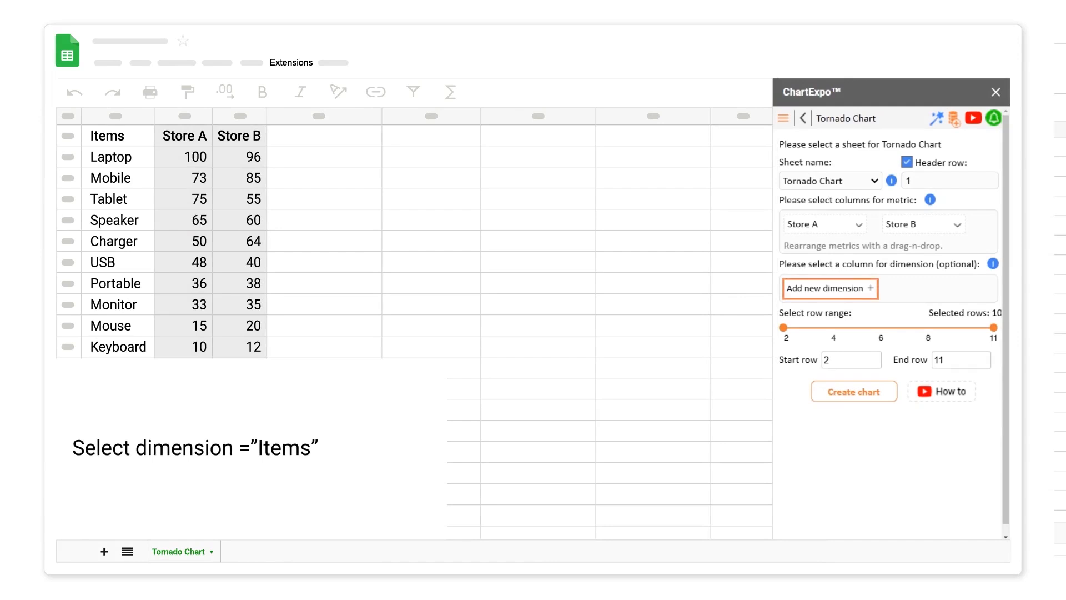
# Add the Items column as the chart's dimension and create the tornado chart.
pyautogui.click(871, 288)
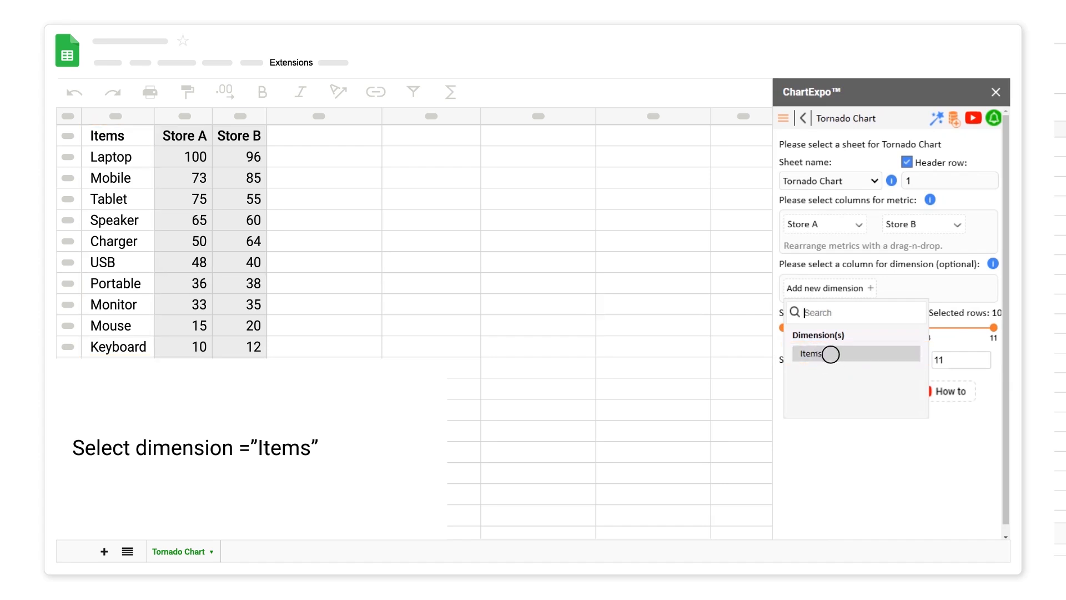
pyautogui.click(825, 352)
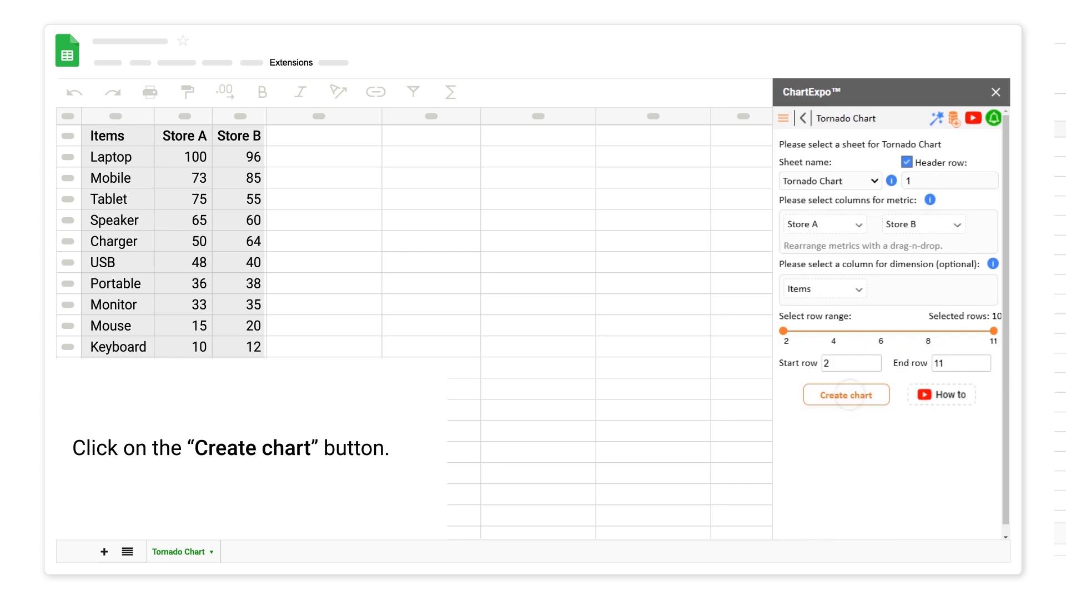
pyautogui.click(846, 395)
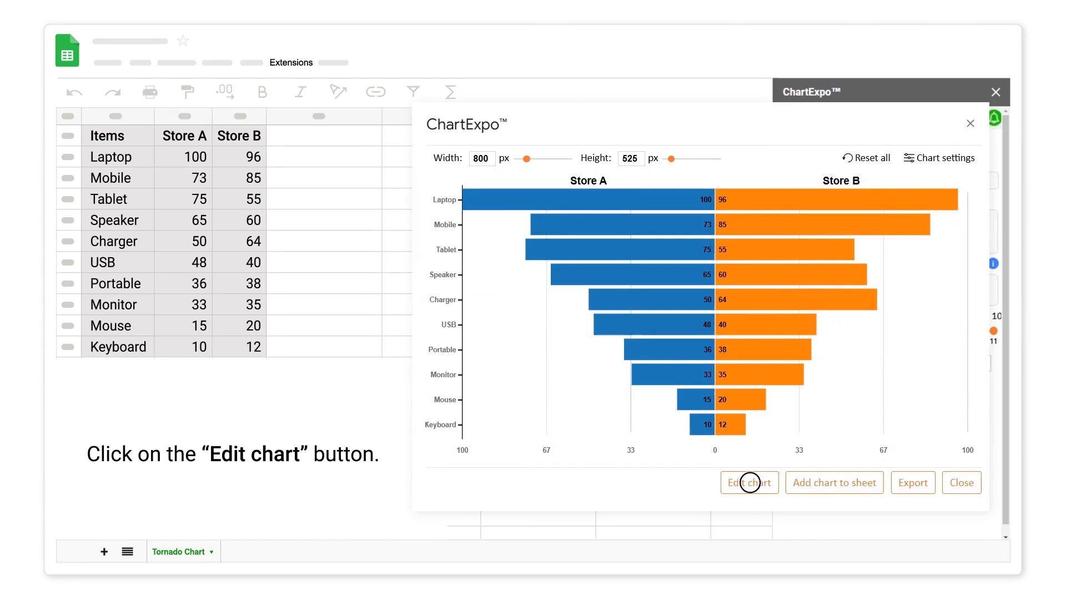
# Edit the chart to show the header "Number of Items Sold (Comparing 2 Stores)" and apply it.
pyautogui.click(750, 482)
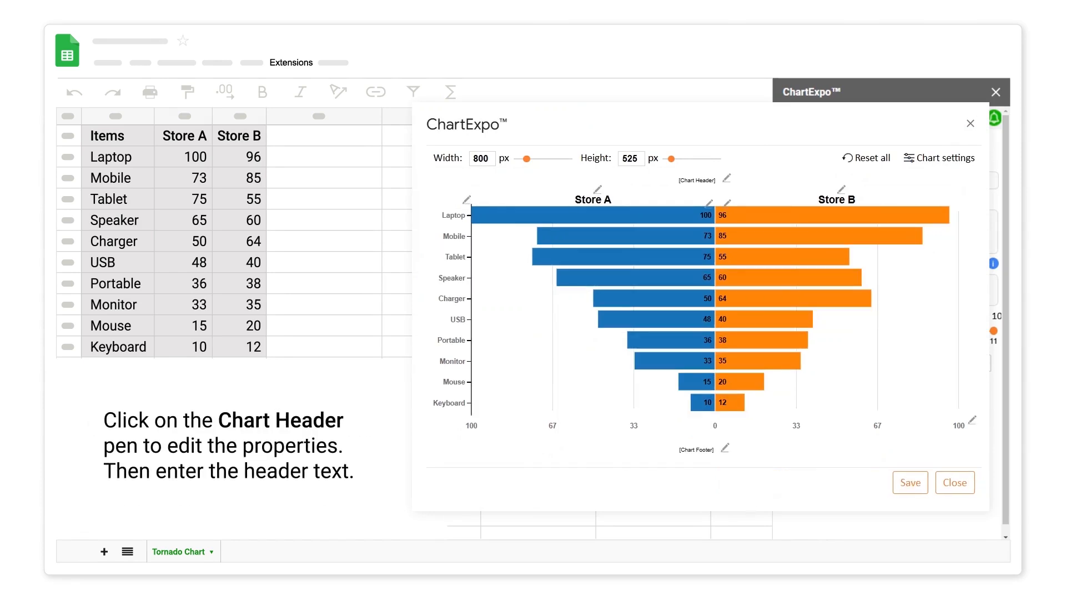
pyautogui.click(726, 178)
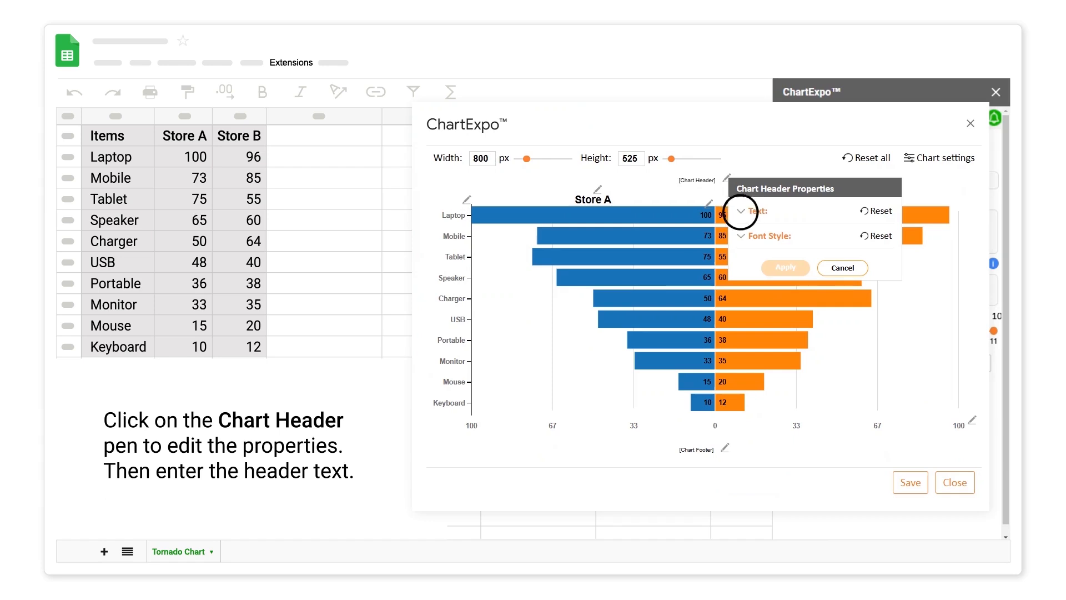
pyautogui.click(740, 211)
pyautogui.click(782, 251)
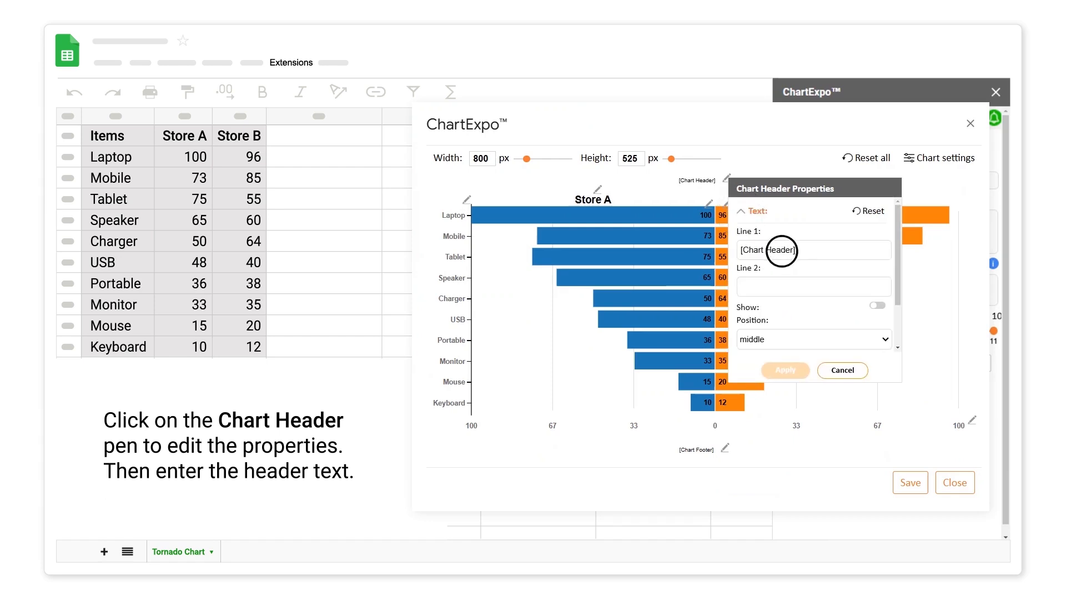
pyautogui.write('Number of Items Sold (Comparing 2 Stor')
pyautogui.click(877, 305)
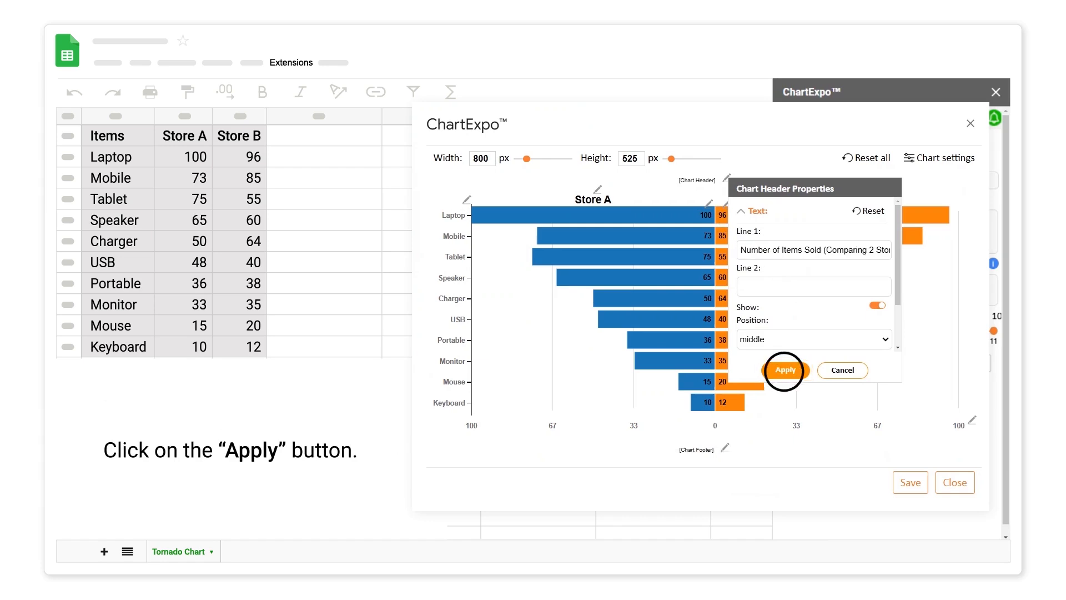
pyautogui.click(784, 371)
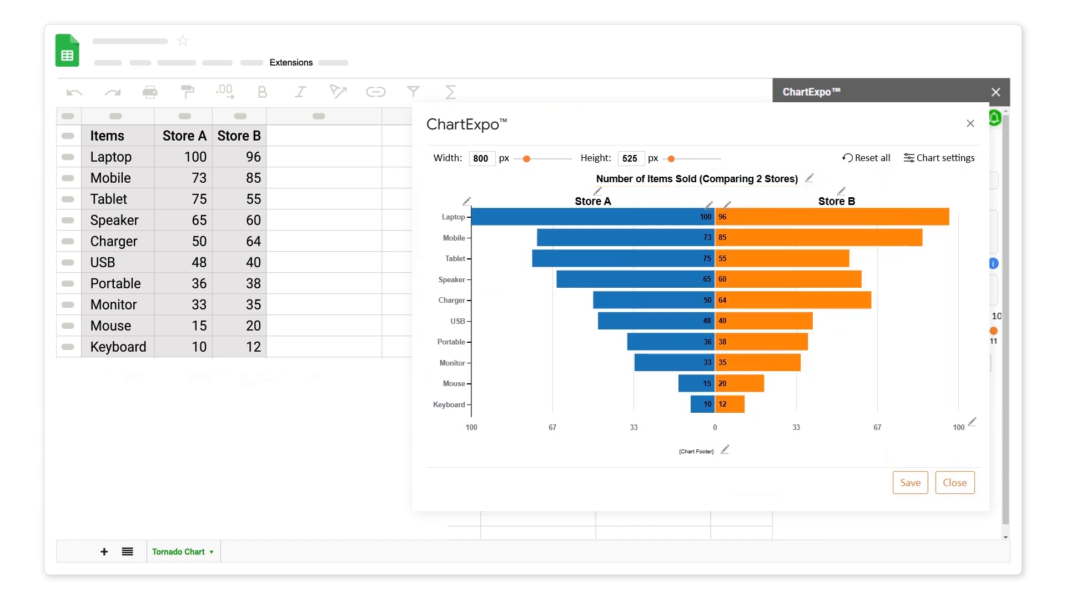
# Set the Store A label's font color to green #1cbb98 and the Store B label's color to blue.
pyautogui.click(598, 191)
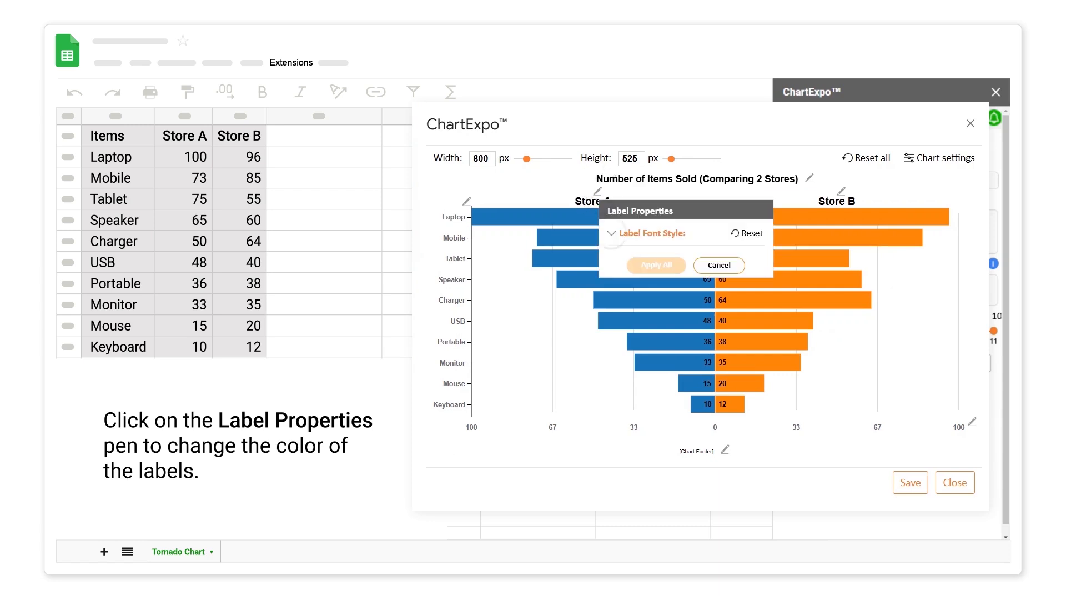
pyautogui.click(611, 233)
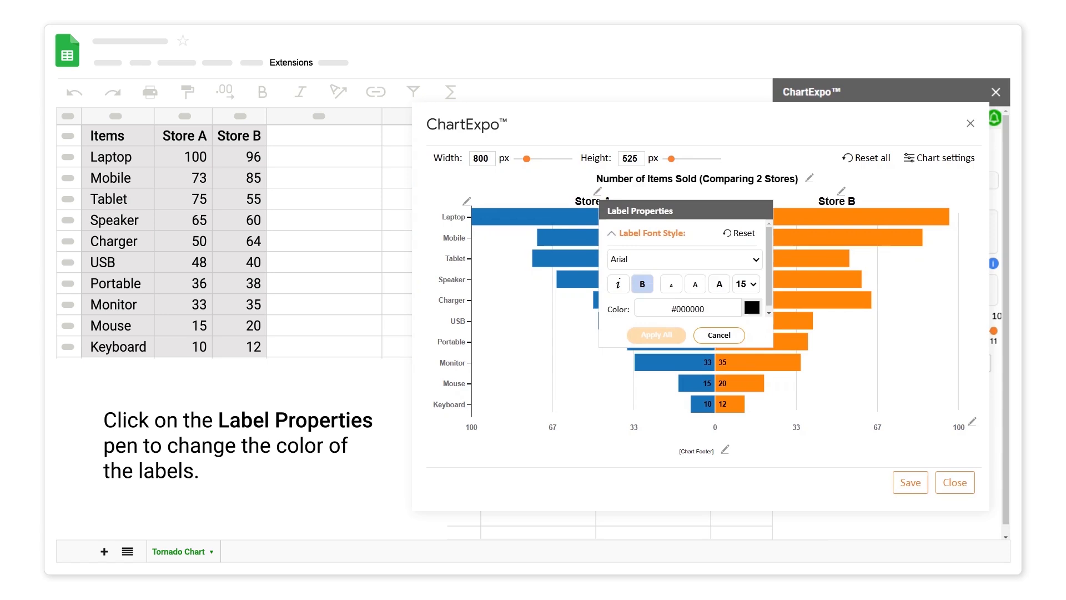
pyautogui.click(752, 307)
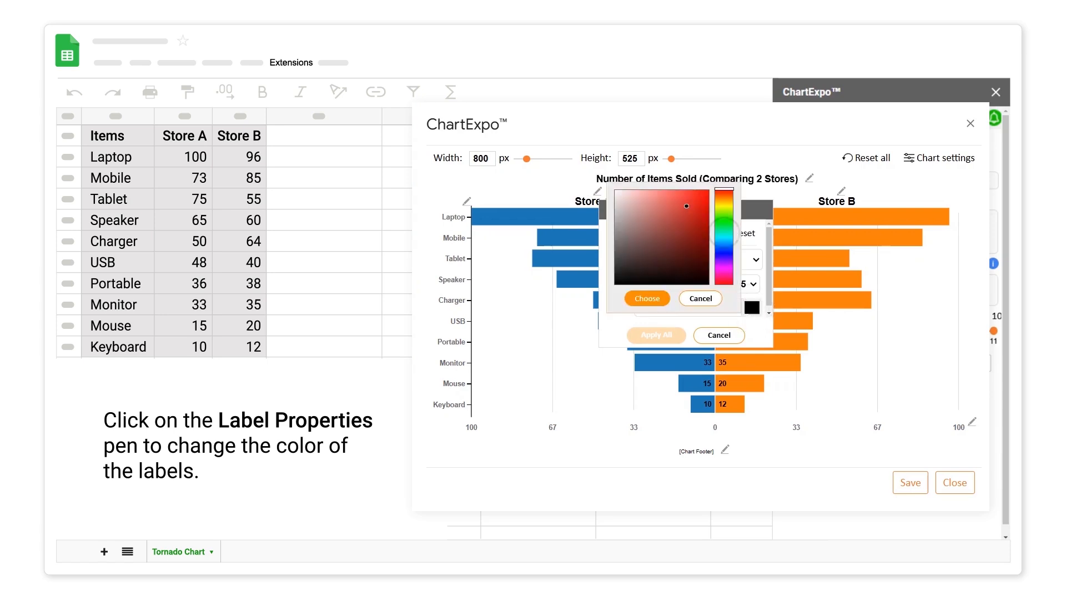
pyautogui.click(724, 232)
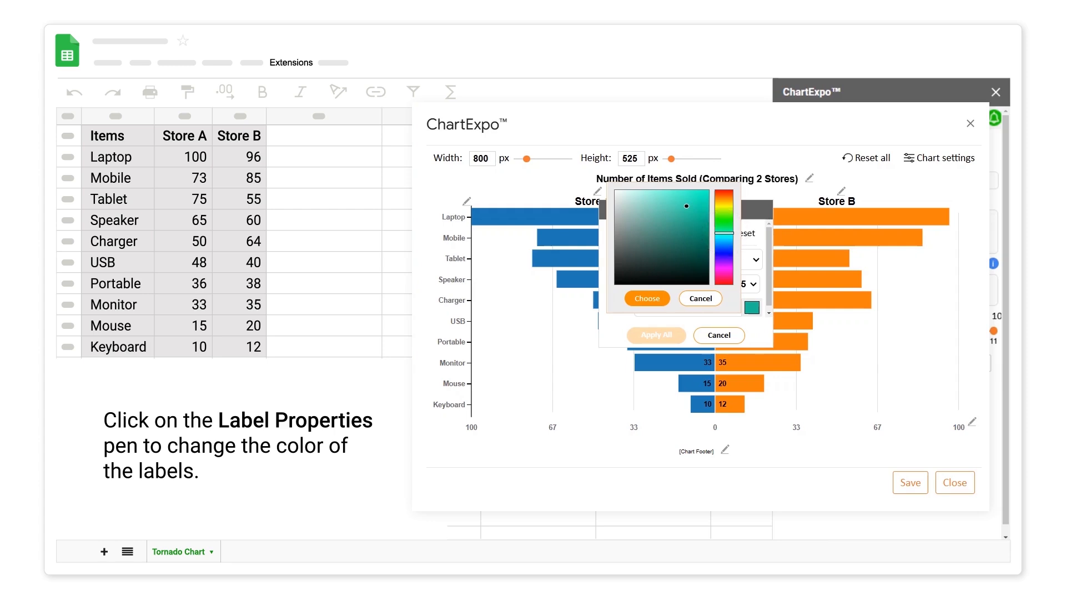
pyautogui.click(647, 299)
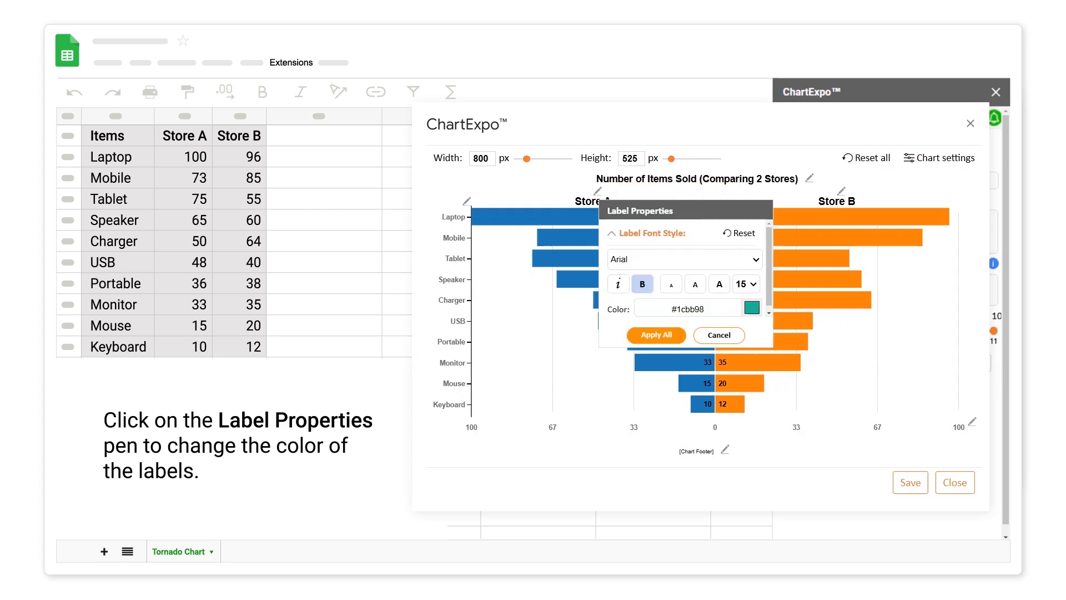
pyautogui.click(656, 335)
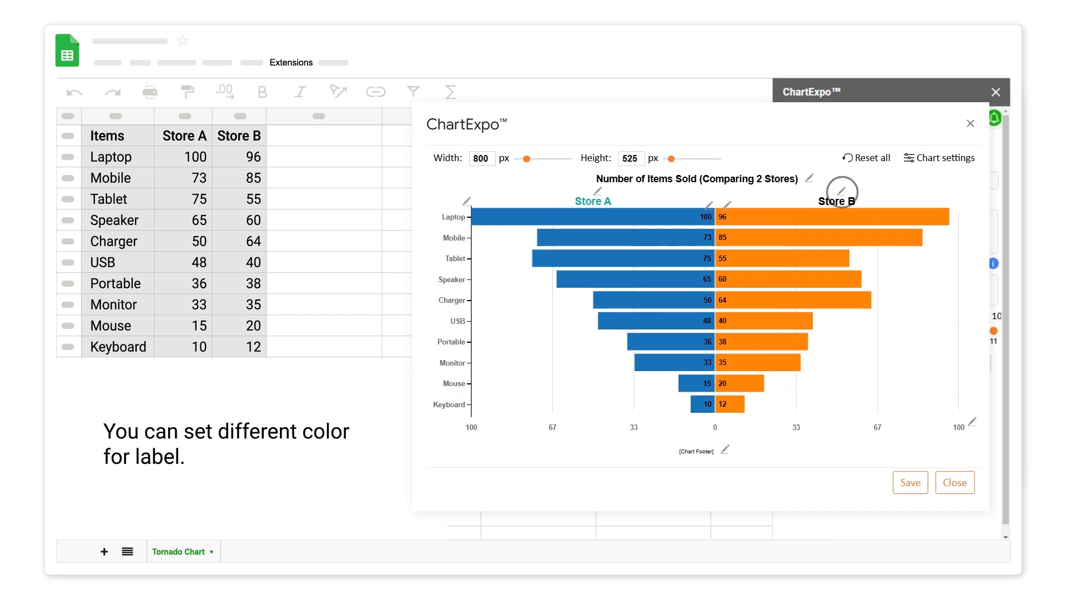
pyautogui.click(843, 192)
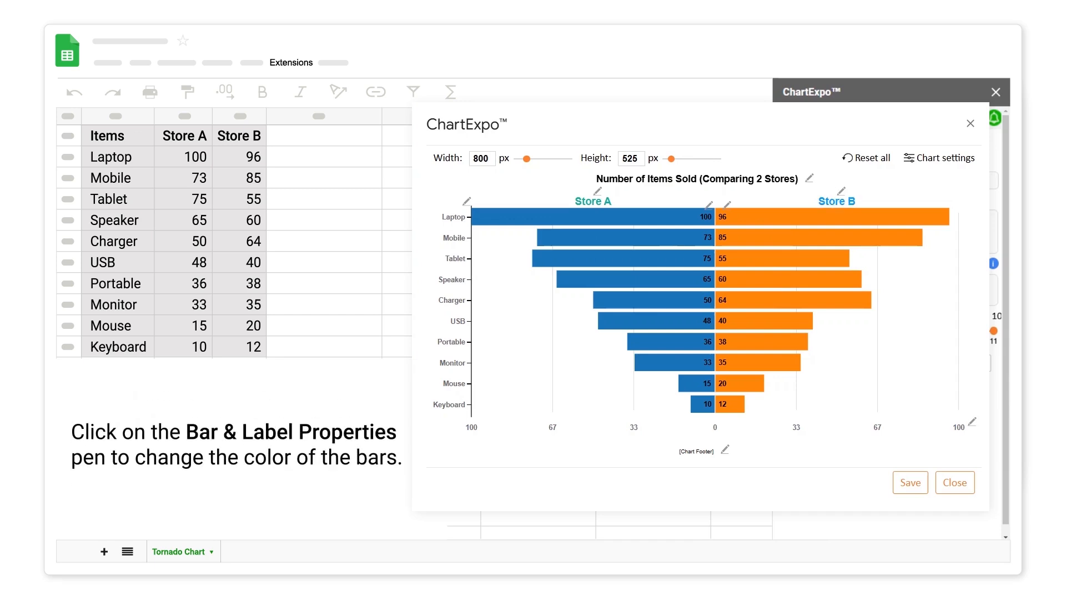
# Set the Store A bars' color to green #1cbb98 and the Store B bars' color to blue.
pyautogui.click(708, 205)
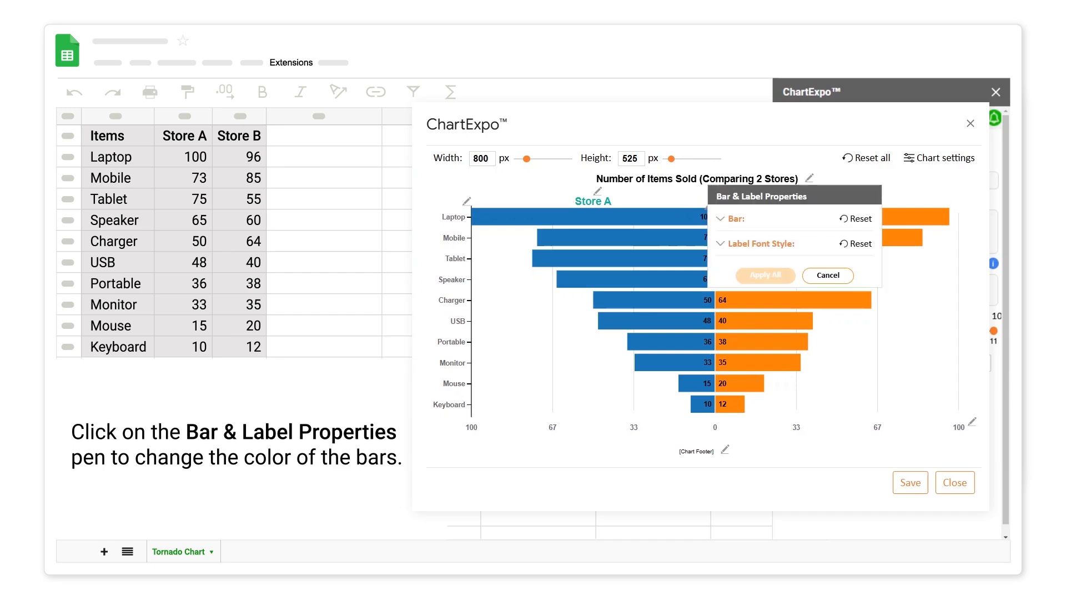
pyautogui.click(719, 218)
pyautogui.click(857, 245)
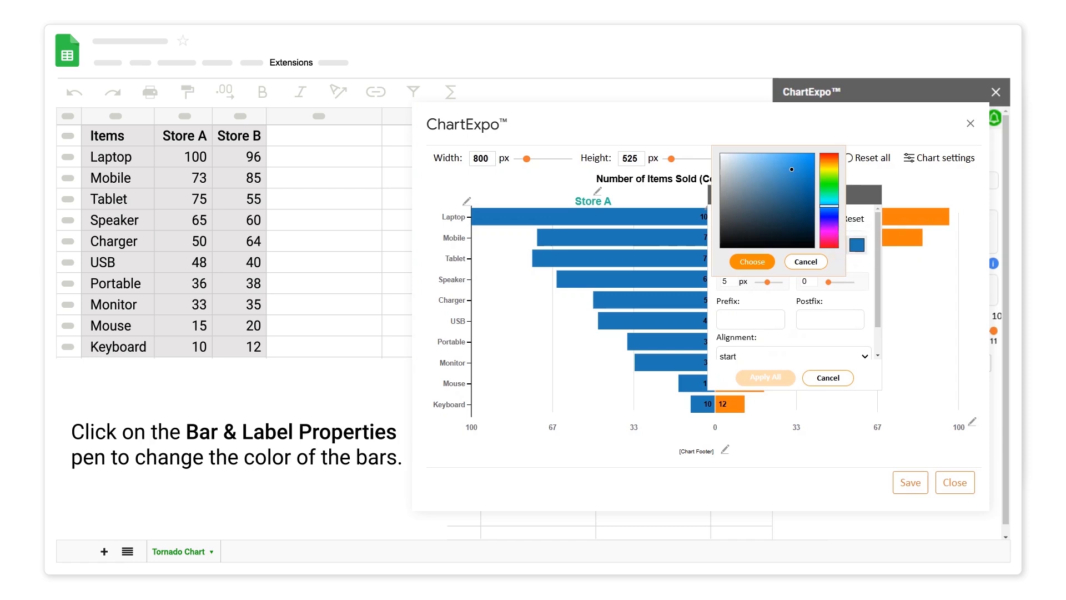
pyautogui.click(829, 189)
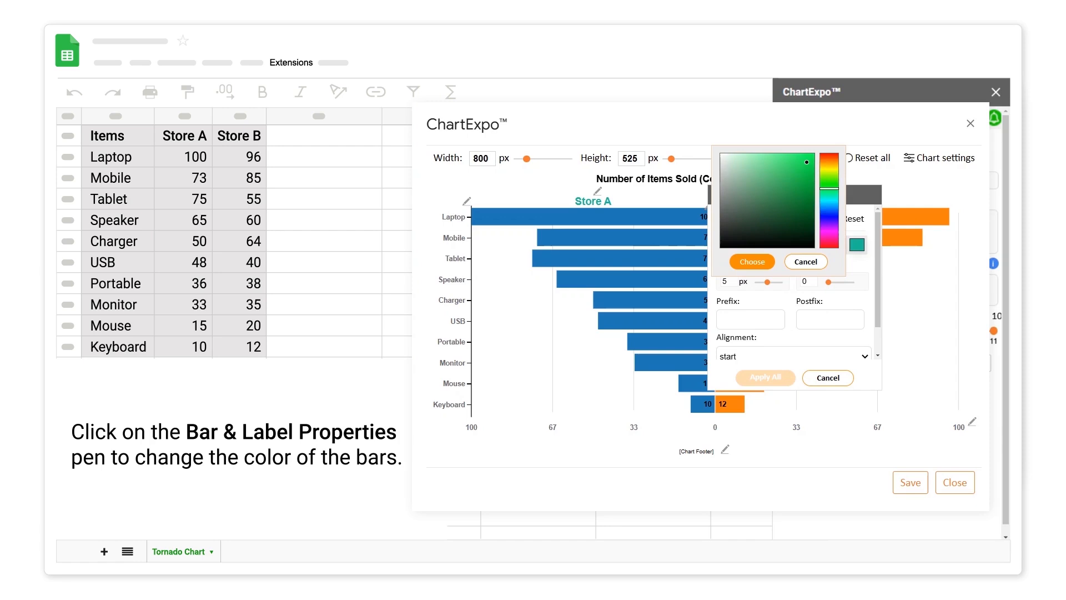
pyautogui.click(752, 261)
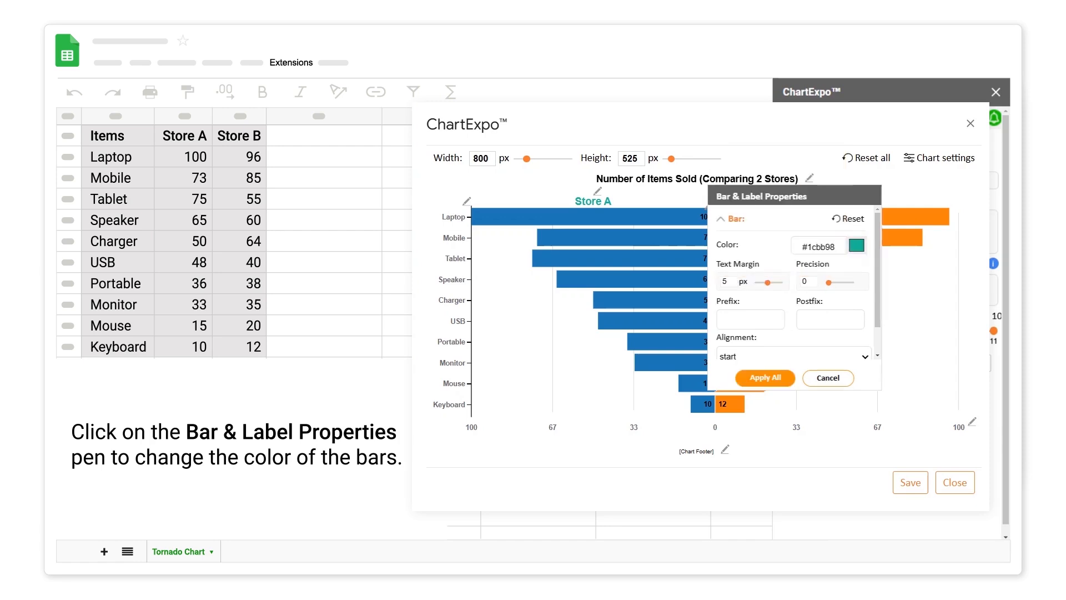
pyautogui.click(765, 378)
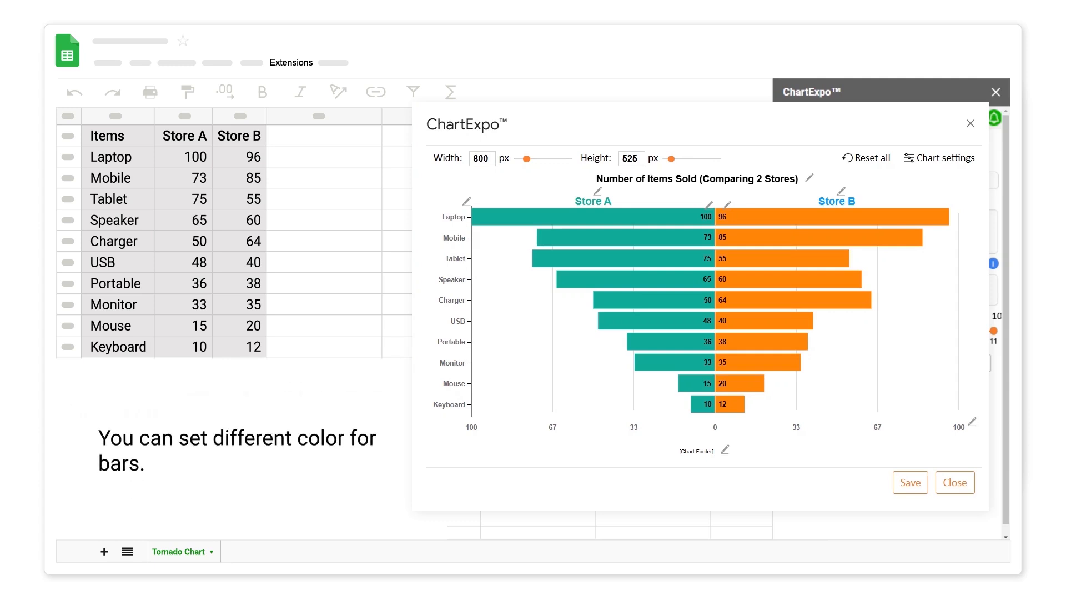
pyautogui.click(727, 204)
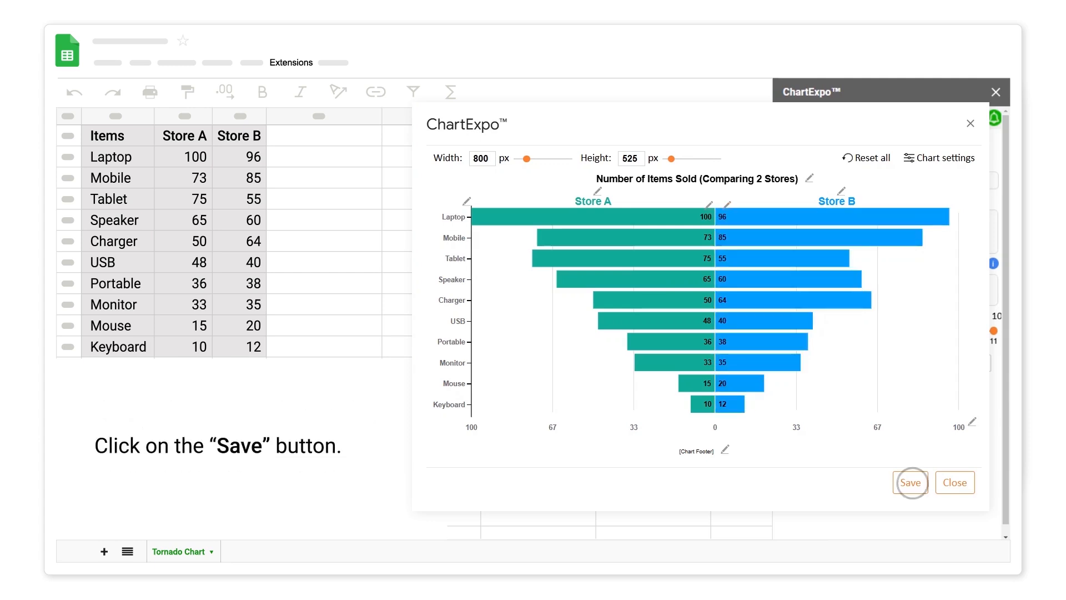
# Save the chart edits and add the finished tornado chart to the sheet as an image.
pyautogui.click(910, 482)
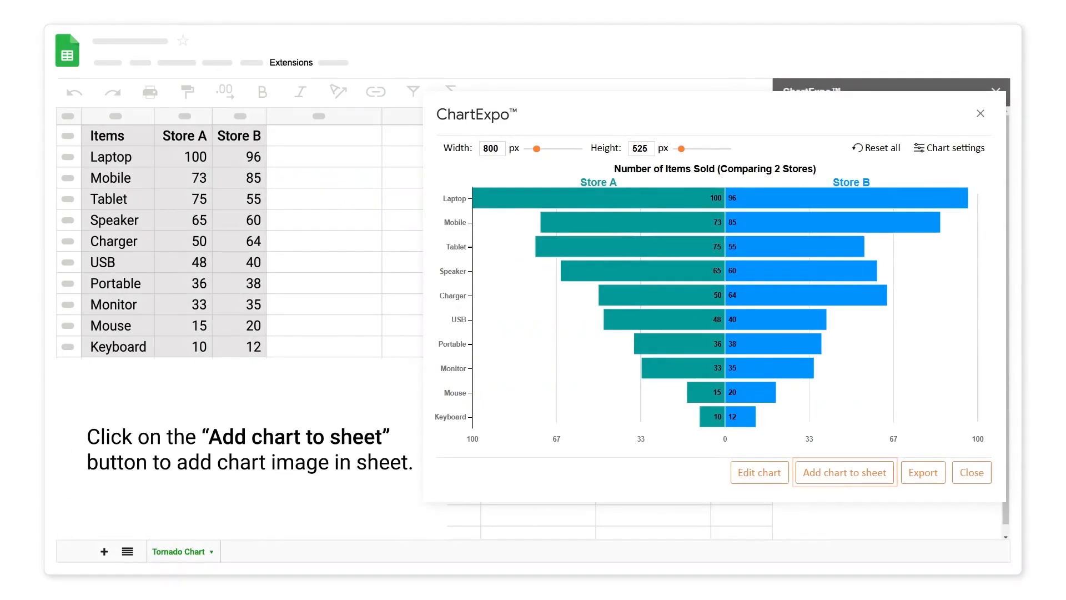
pyautogui.click(843, 472)
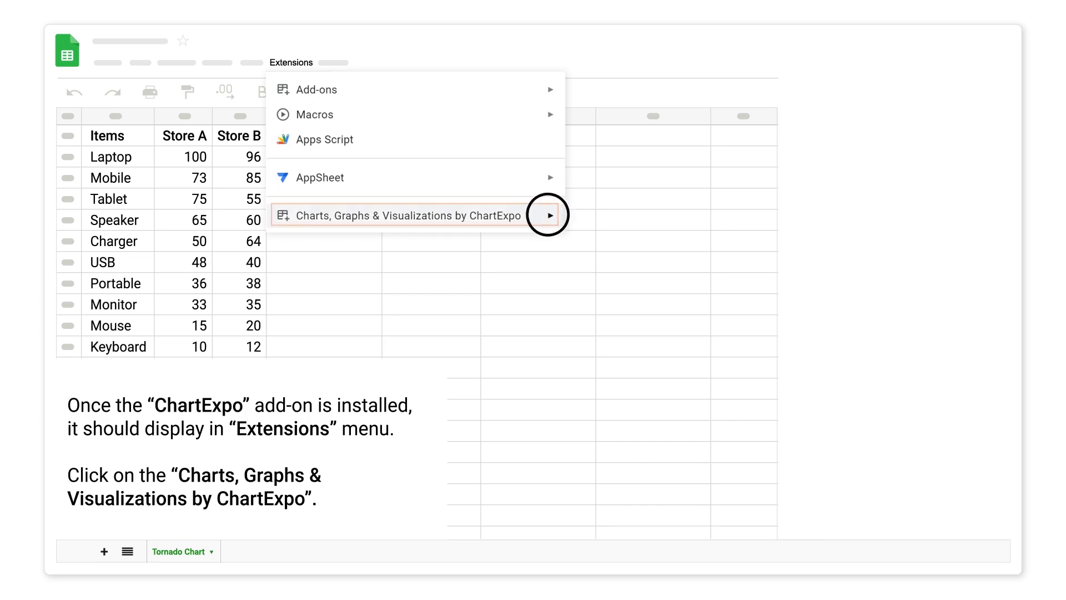
# Open the Charts, Graphs & Visualizations by ChartExpo add-on.
pyautogui.click(549, 215)
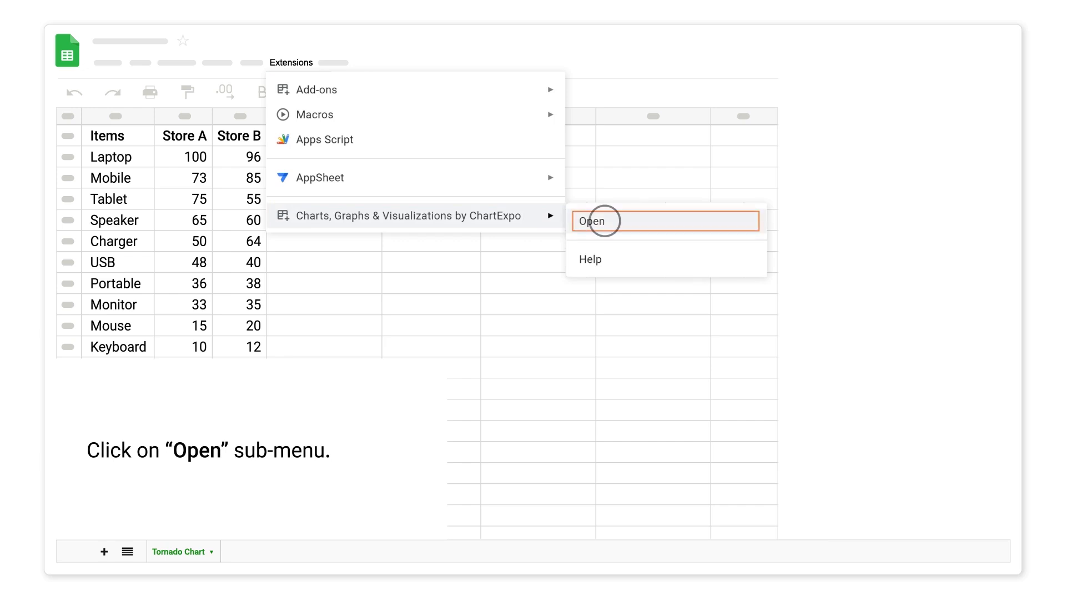
pyautogui.click(605, 220)
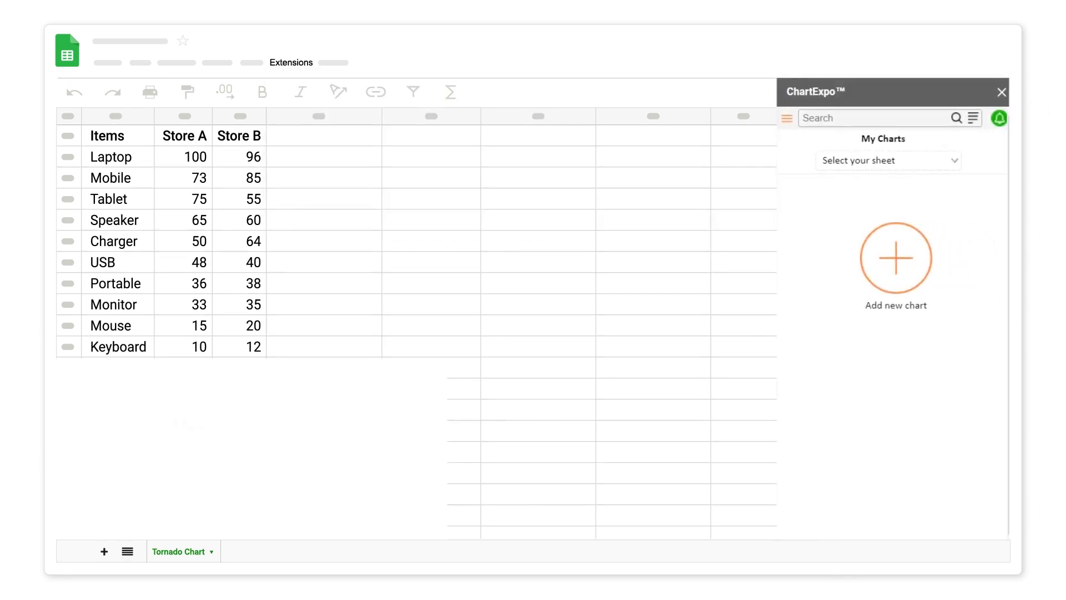